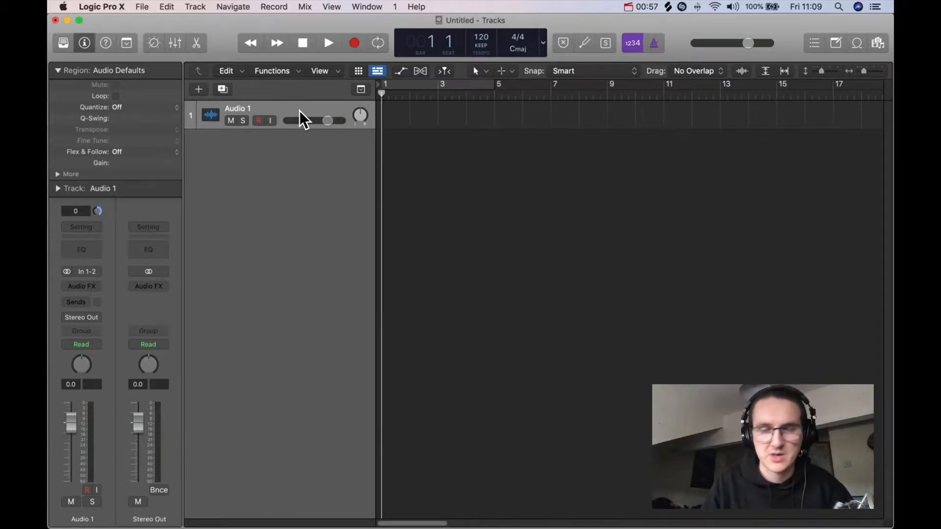
Step: Delete the Audio 1 track and create a software instrument track with stereo Quick Sampler (Single Sample)
key("super+BackSpace")
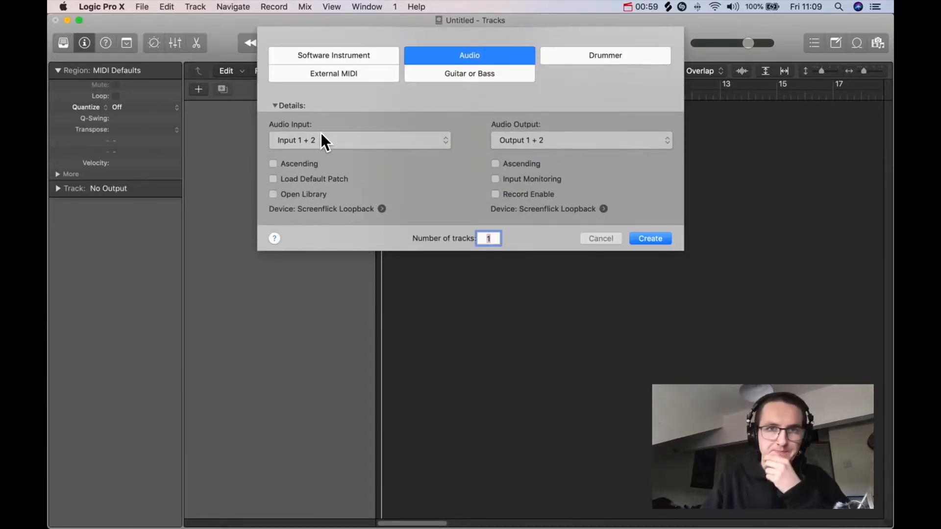
left_click(348, 51)
left_click(390, 140)
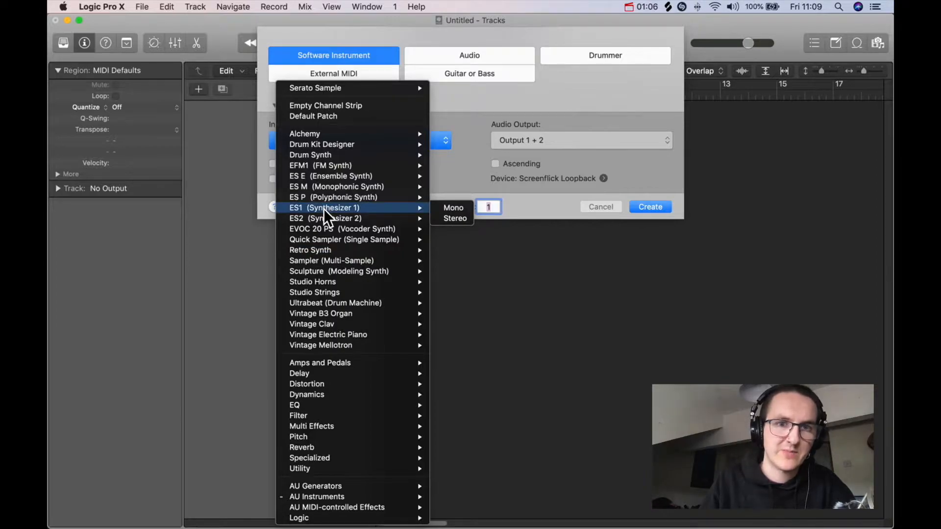
mouse_move(327, 253)
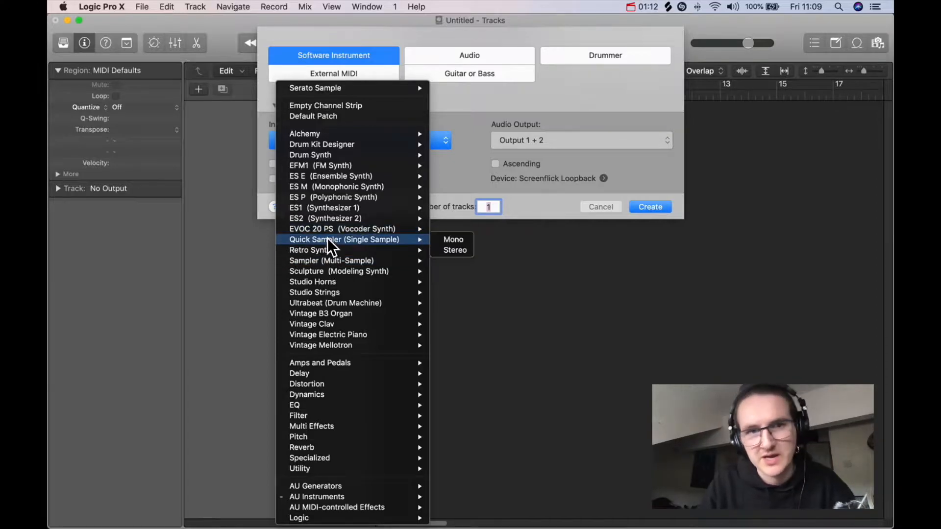
left_click(466, 250)
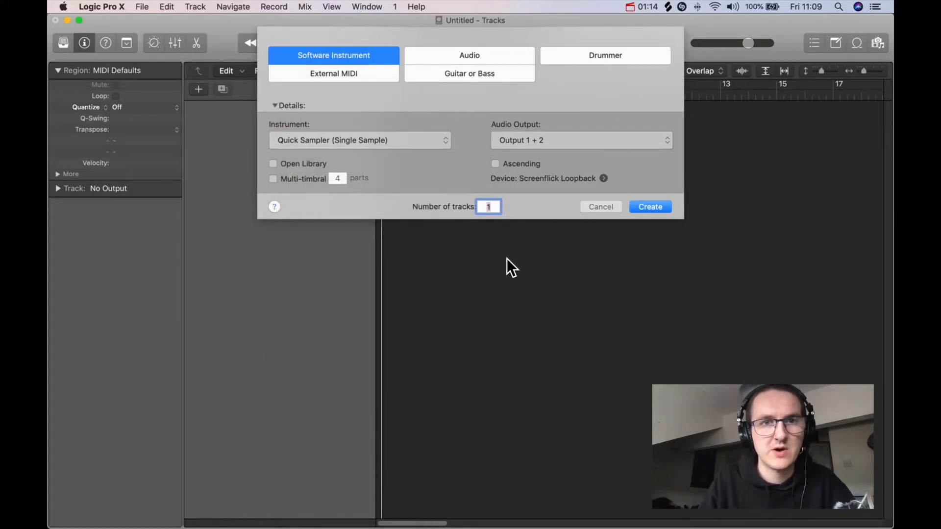
left_click(657, 205)
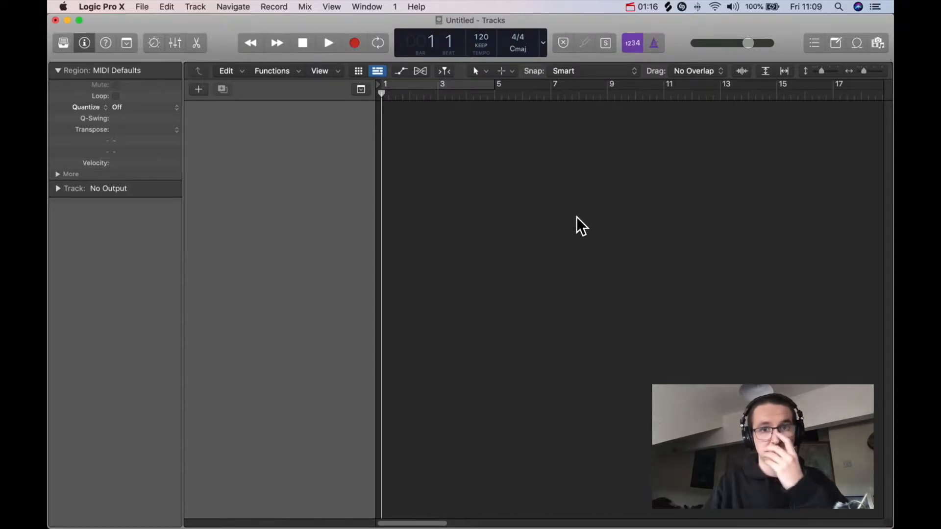
Step: Load the STRING Music Maker.wav sample into Quick Sampler and audition it with a few played notes
left_click_drag(687, 191, 555, 58)
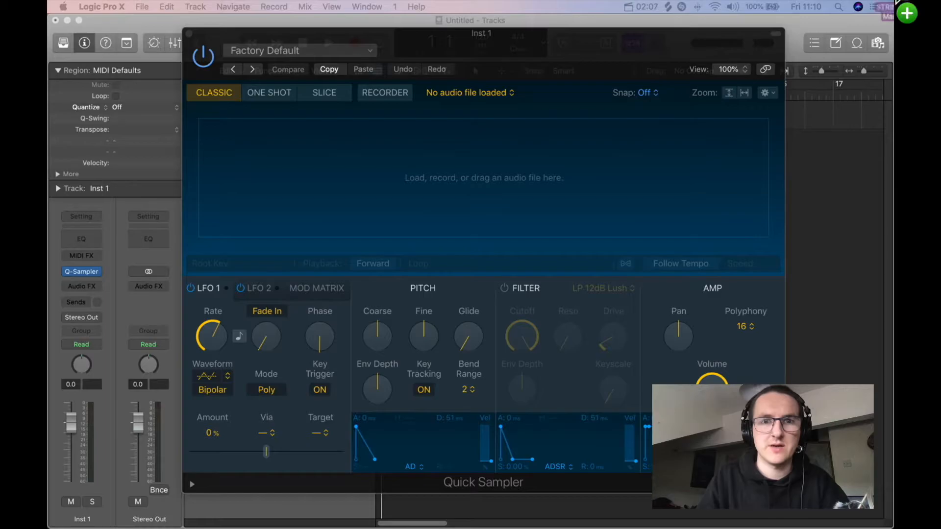
left_click_drag(449, 164, 364, 180)
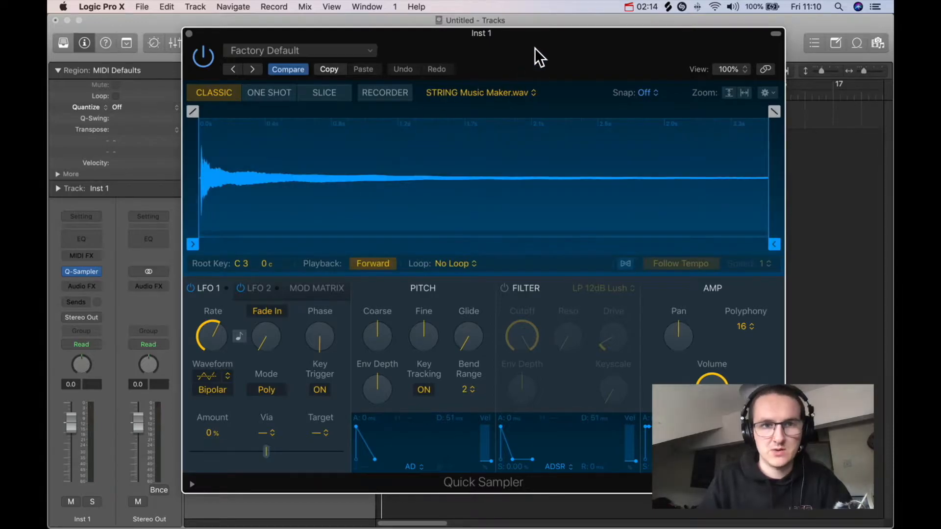
key("super+k")
key("a")
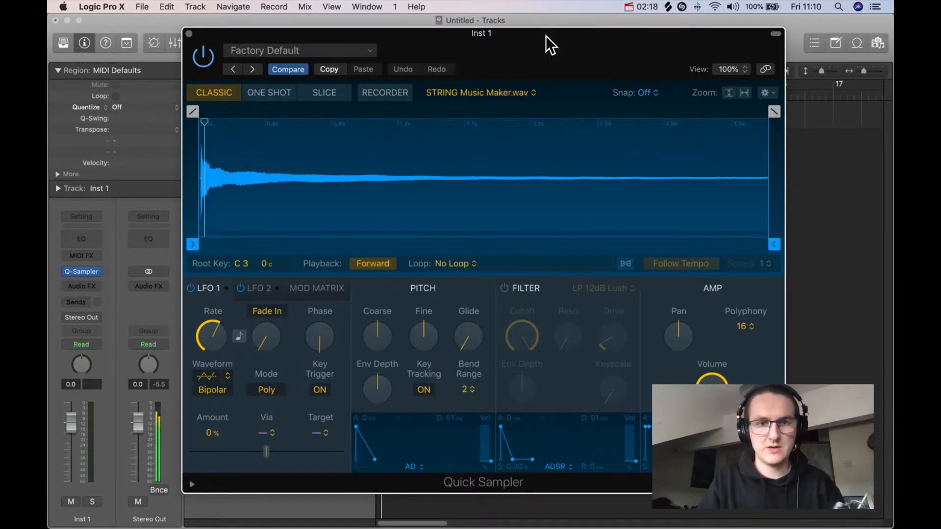
key("a")
key("a")
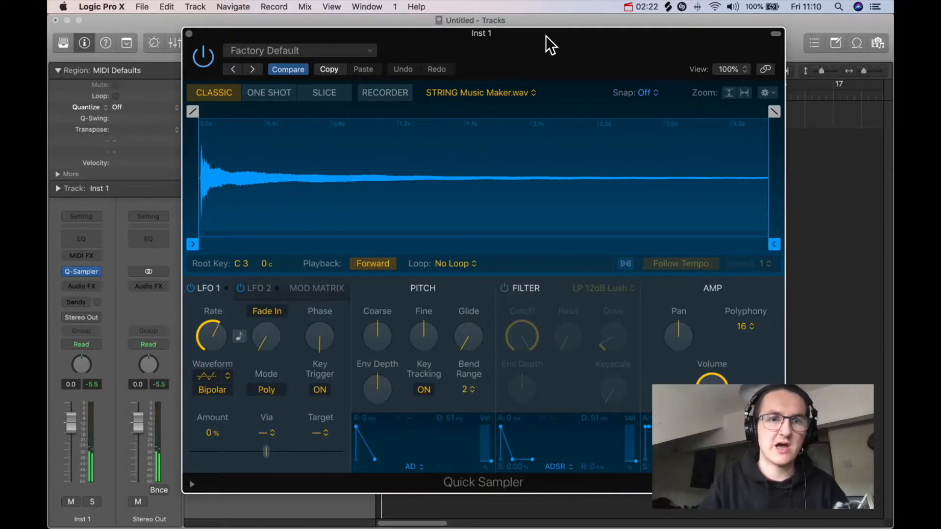
left_click(192, 111)
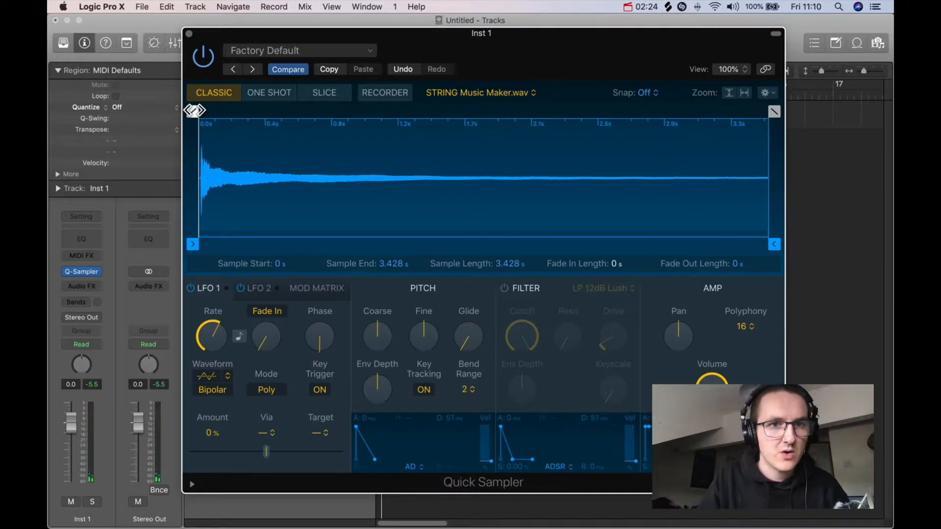
Step: Insert a stereo Tuner metering plug-in on the Inst 1 channel strip and place it beside Quick Sampler
left_click_drag(505, 34, 560, 35)
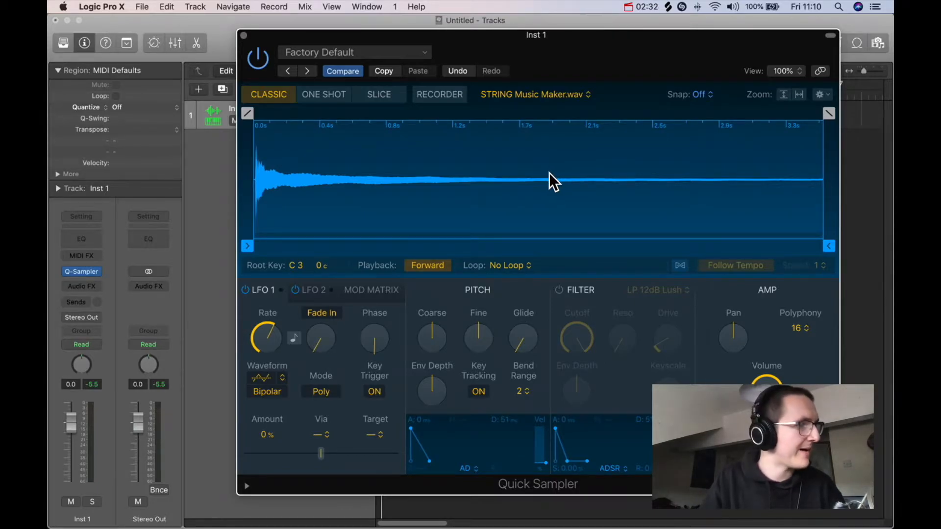
left_click(90, 290)
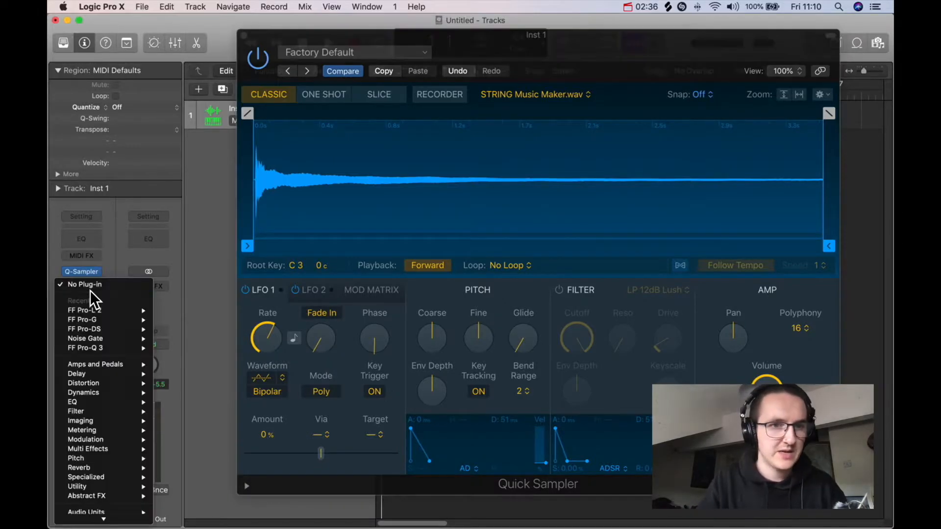
mouse_move(103, 487)
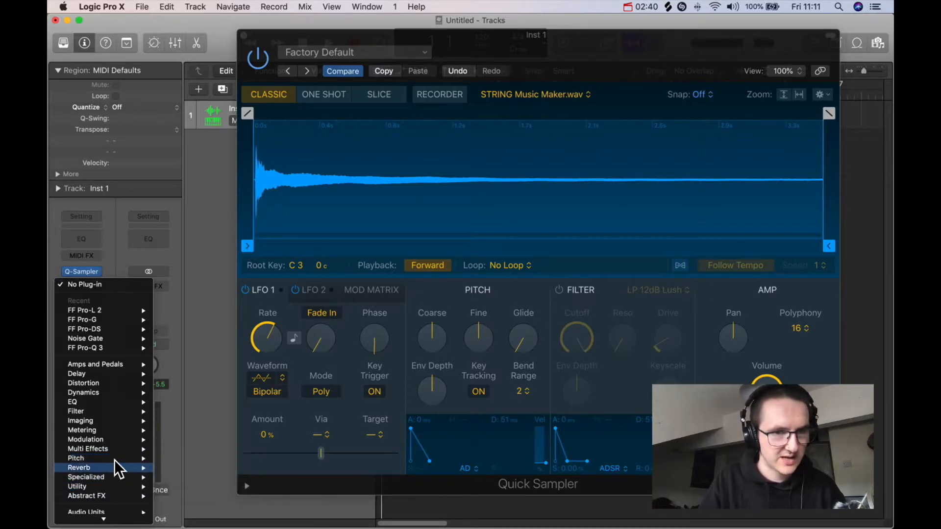
mouse_move(86, 431)
mouse_move(200, 515)
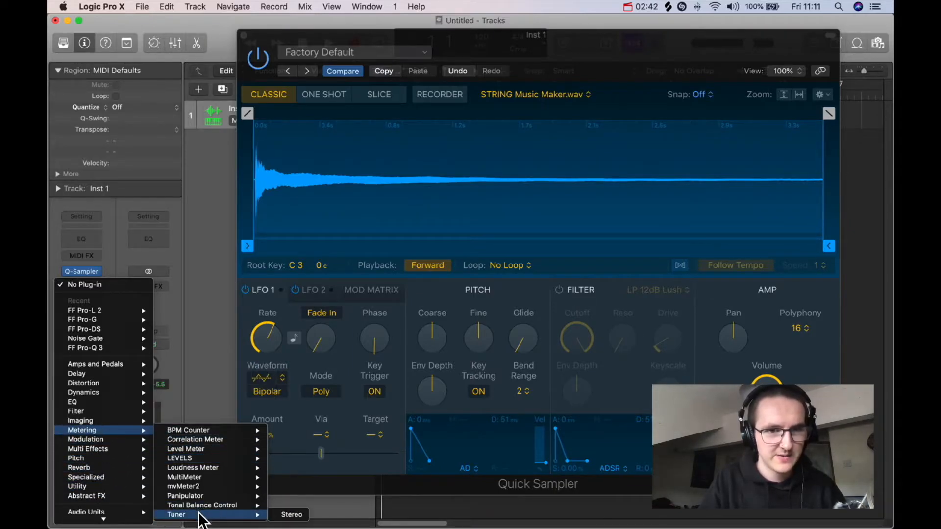
left_click(302, 516)
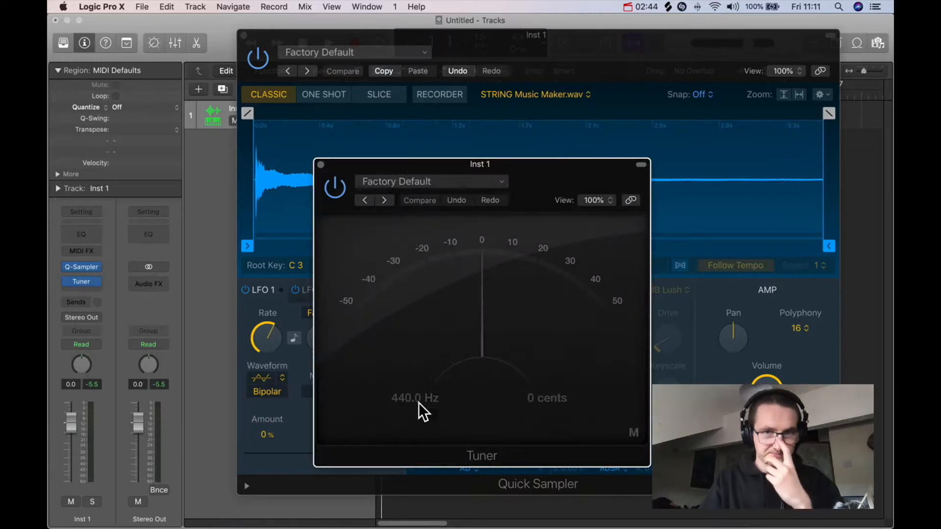
left_click_drag(554, 178, 313, 158)
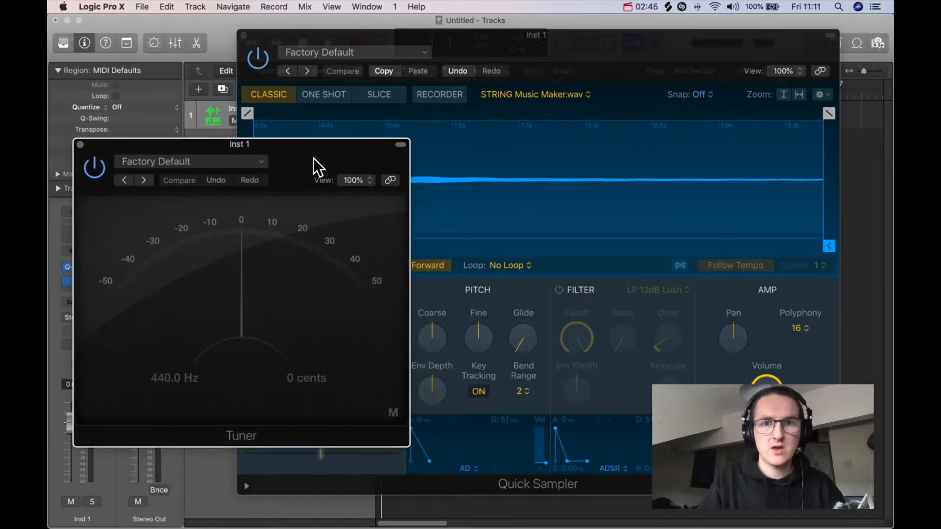
Step: Check the pitch of the played sample on the Tuner, keeping Quick Sampler's pitch controls accessible
left_click_drag(642, 42, 663, 48)
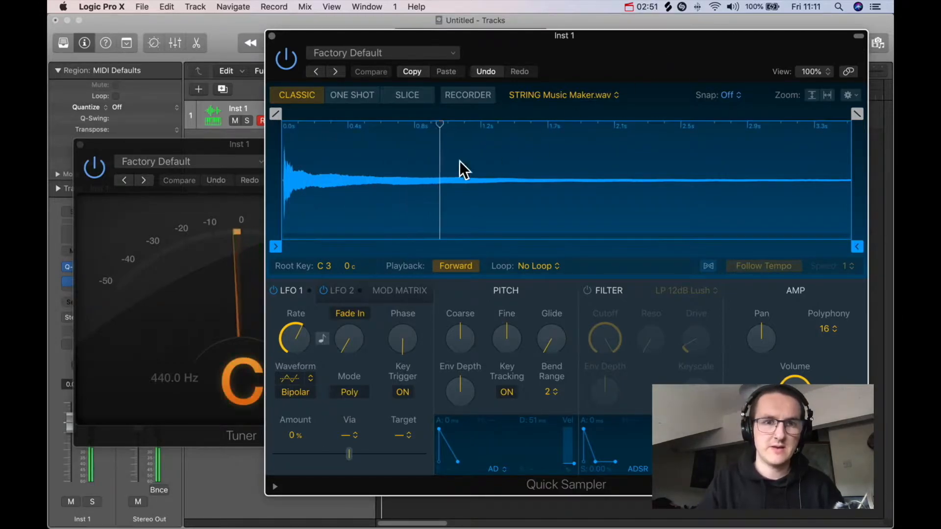
left_click(202, 146)
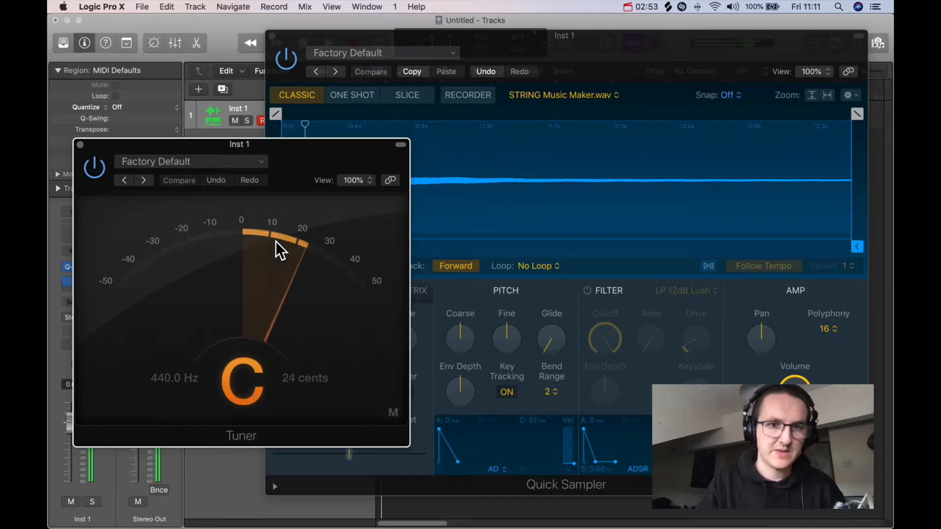
left_click(579, 49)
left_click_drag(578, 49, 613, 50)
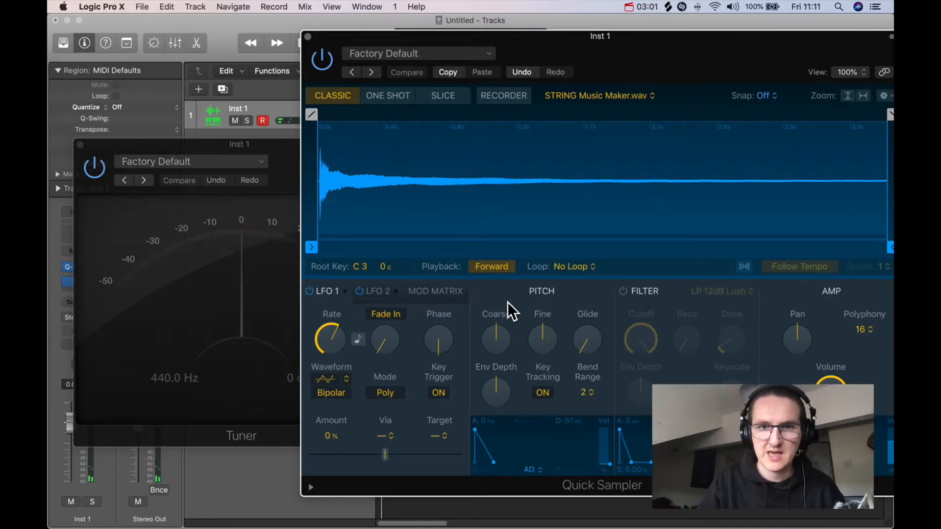
Step: Adjust the sample's Fine pitch in Quick Sampler by a few cents to tune the played C against the Tuner
left_click_drag(542, 343, 543, 345)
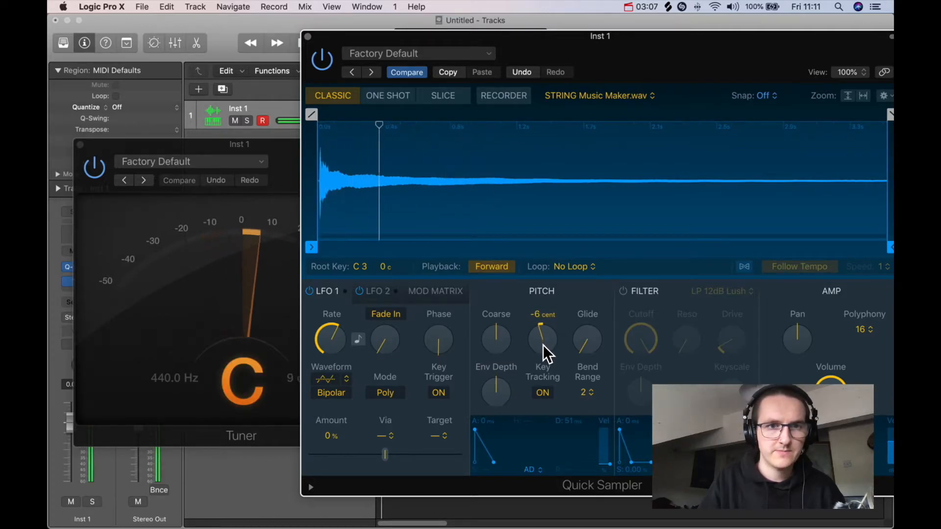
left_click_drag(548, 343, 548, 342)
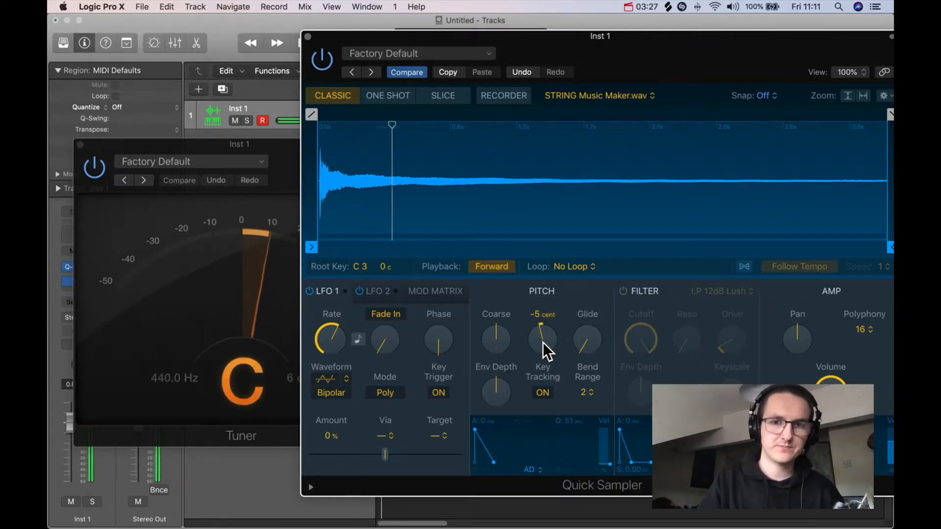
left_click_drag(543, 342, 545, 336)
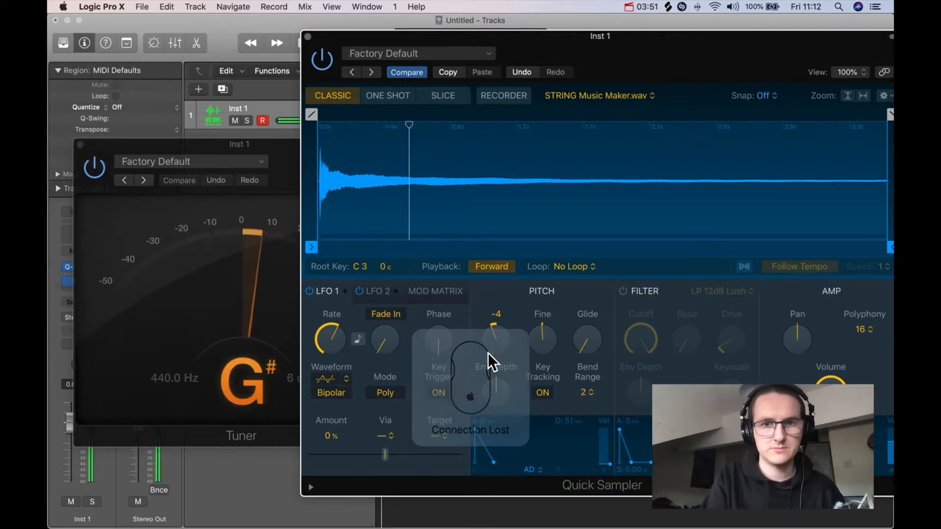
Step: Try lowering Quick Sampler's Coarse pitch to -5 and return it to 0
mouse_move(499, 334)
left_mouse_down()
mouse_move(484, 355)
mouse_move(496, 323)
left_mouse_up()
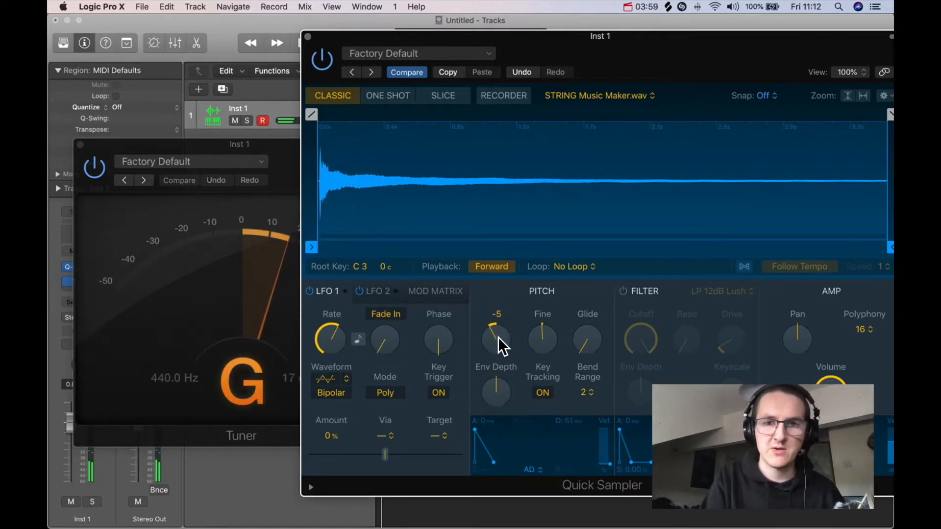
left_click_drag(498, 337, 499, 322)
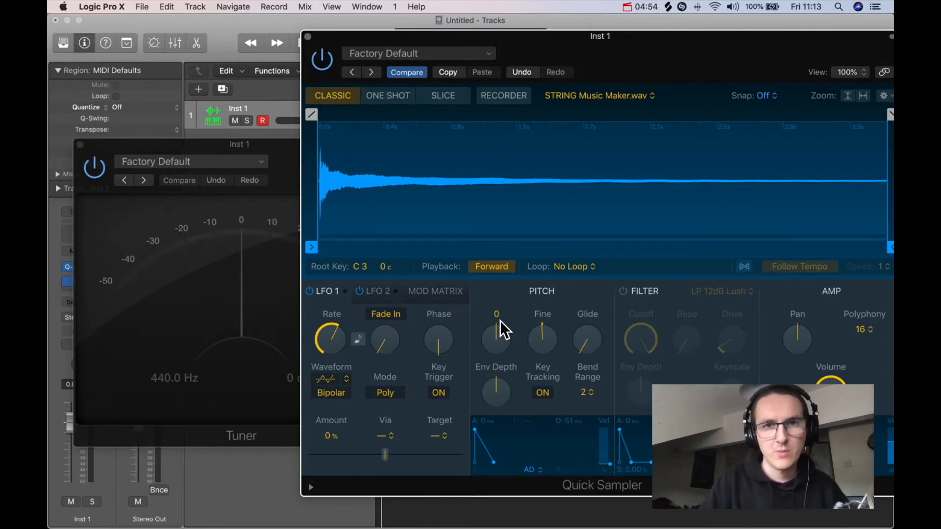
Step: Close the Quick Sampler and Tuner windows, leaving both plug-ins on the Inst 1 channel strip
left_click_drag(696, 47, 637, 51)
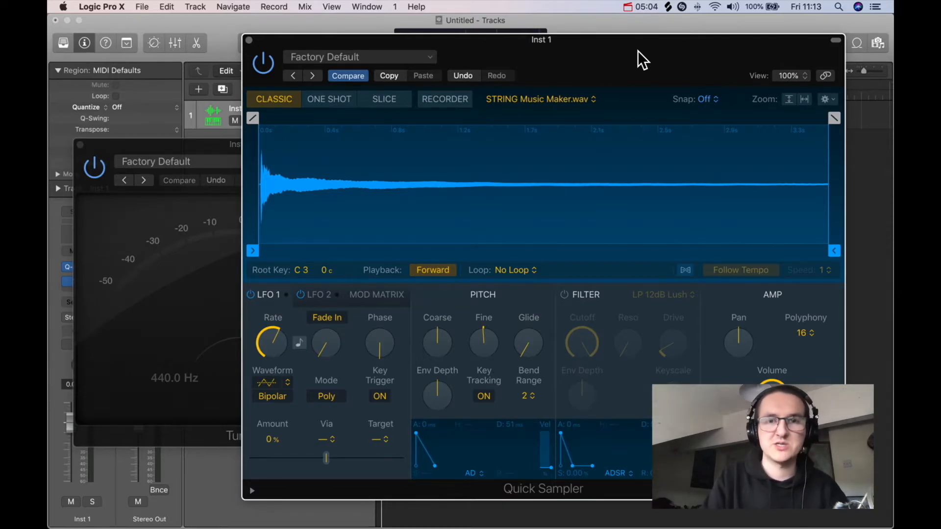
left_click_drag(630, 51, 629, 54)
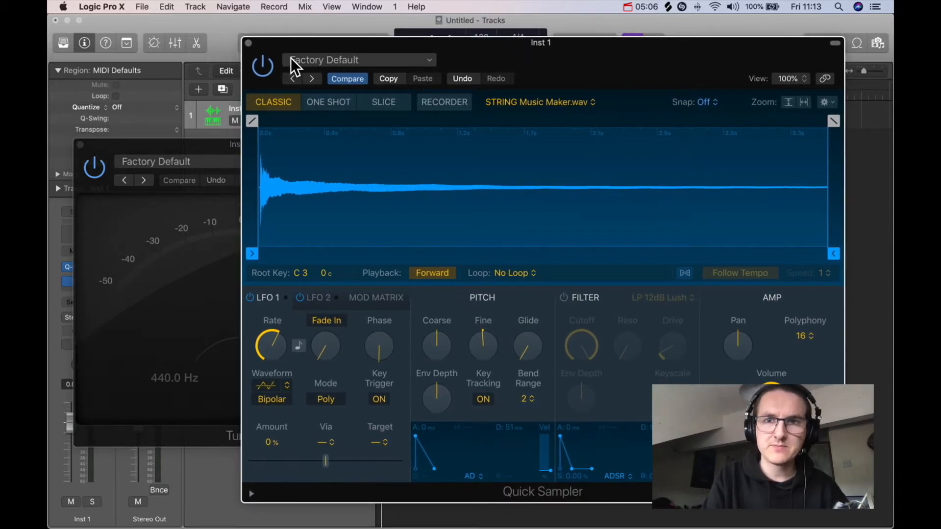
left_click(248, 44)
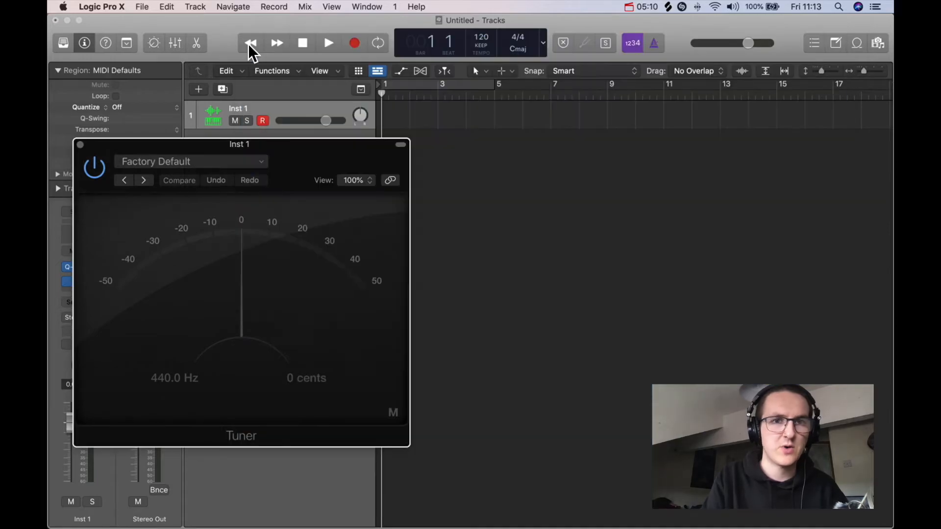
left_click_drag(297, 164, 587, 140)
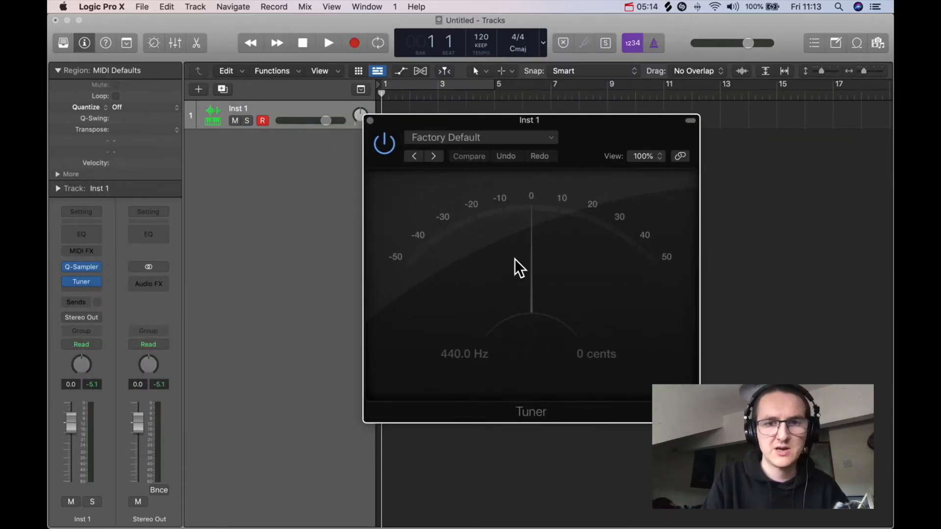
left_click(371, 121)
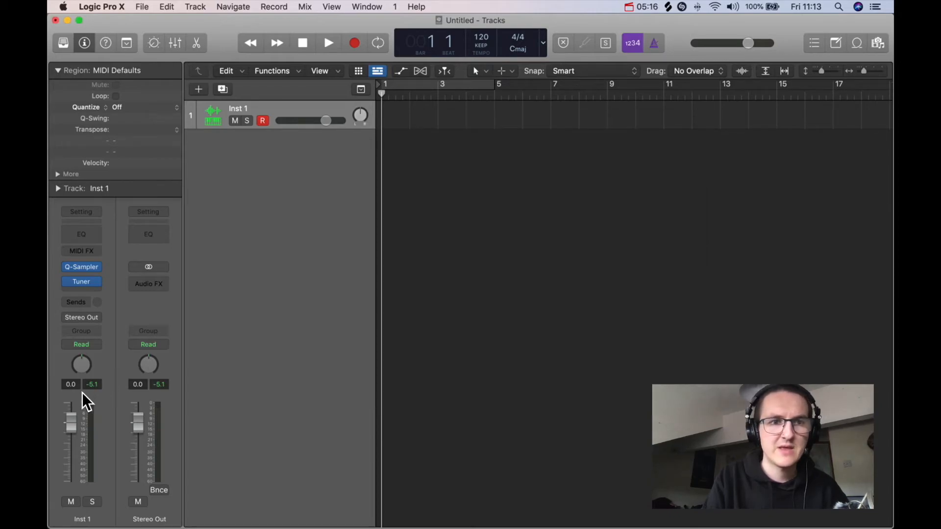
left_click(98, 283)
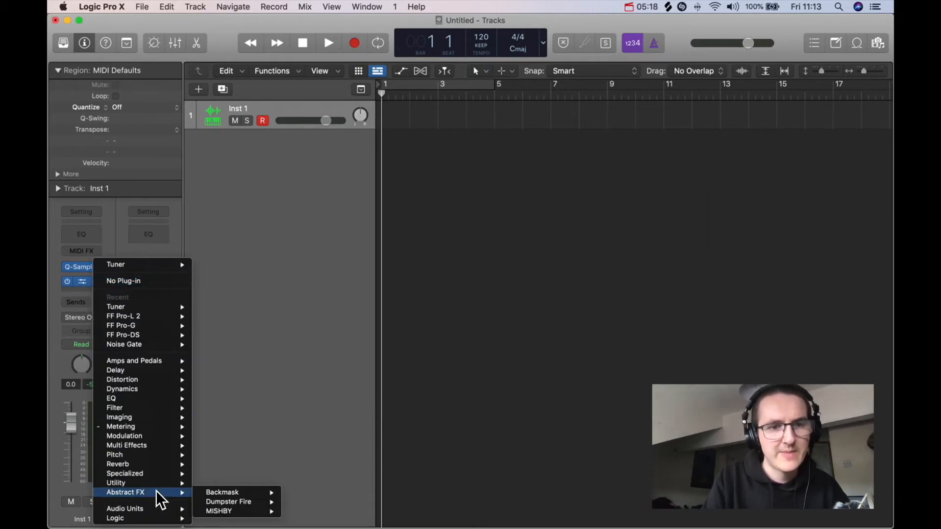
left_click(269, 285)
Step: Create a second software instrument track with Serato Sample as its instrument
left_click(198, 89)
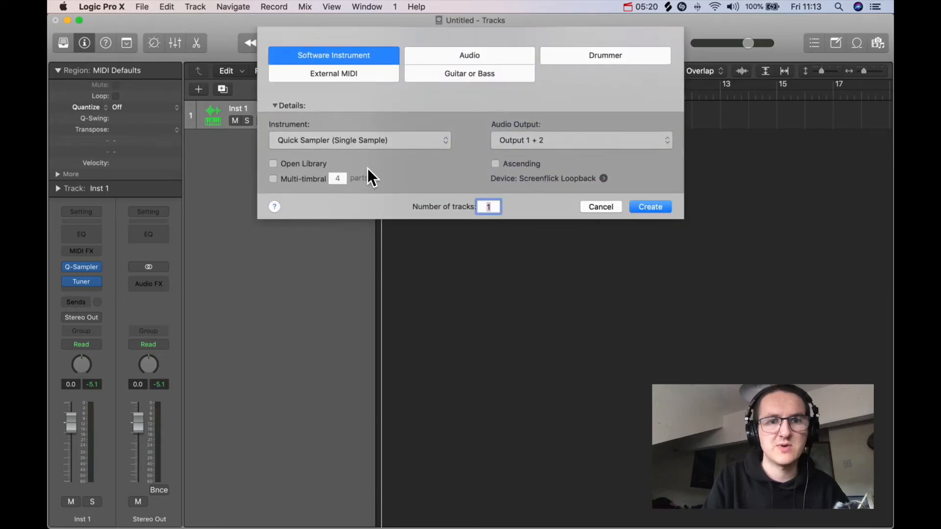
left_click(343, 148)
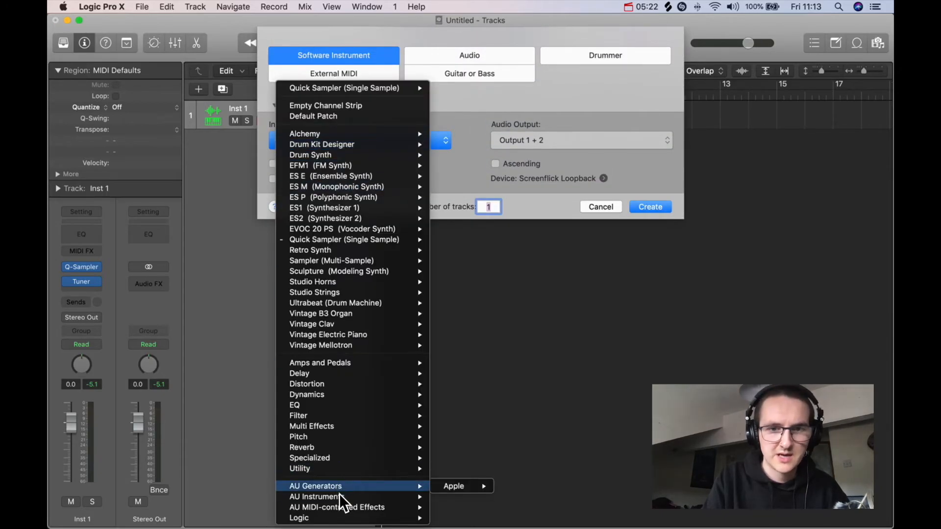
mouse_move(339, 495)
mouse_move(456, 444)
left_click(607, 445)
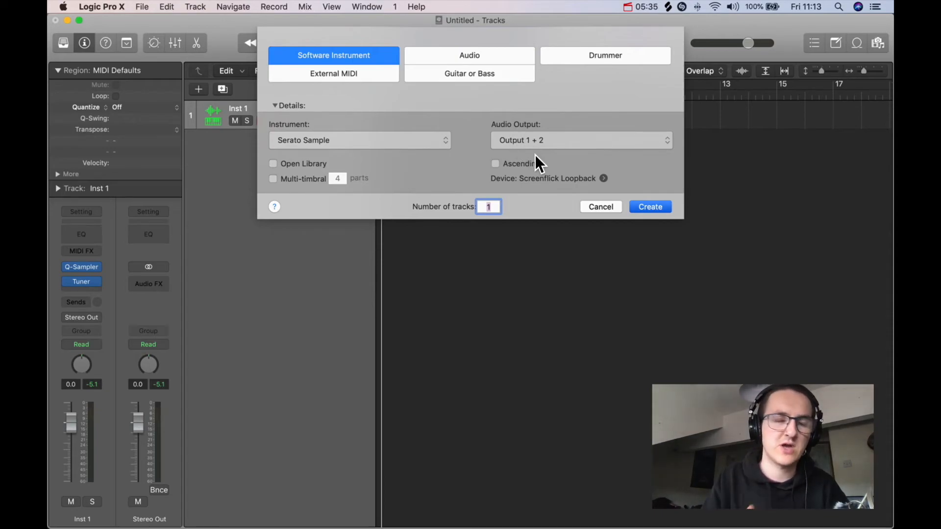
key("Escape")
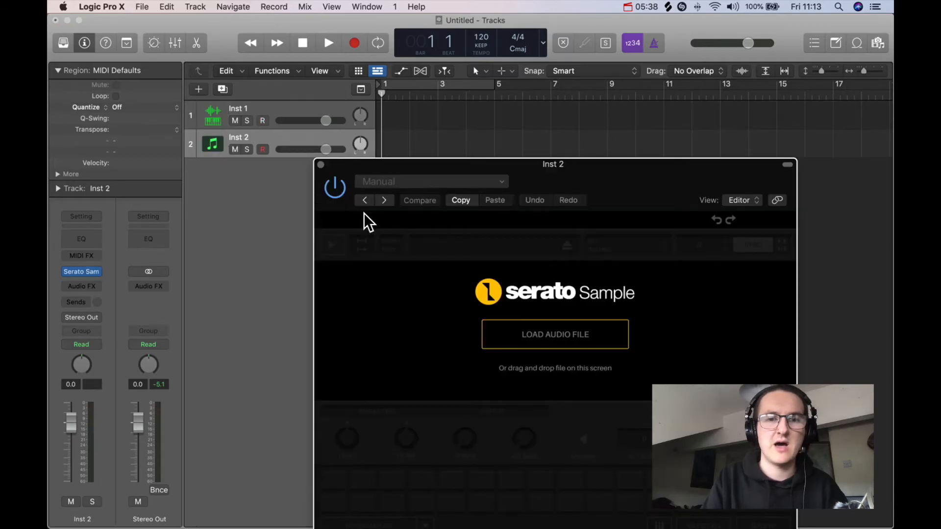
Step: Load the STRING Music Maker sample into Serato Sample and audition it on pad 1
left_click_drag(607, 189, 509, 97)
left_click_drag(686, 417, 469, 255)
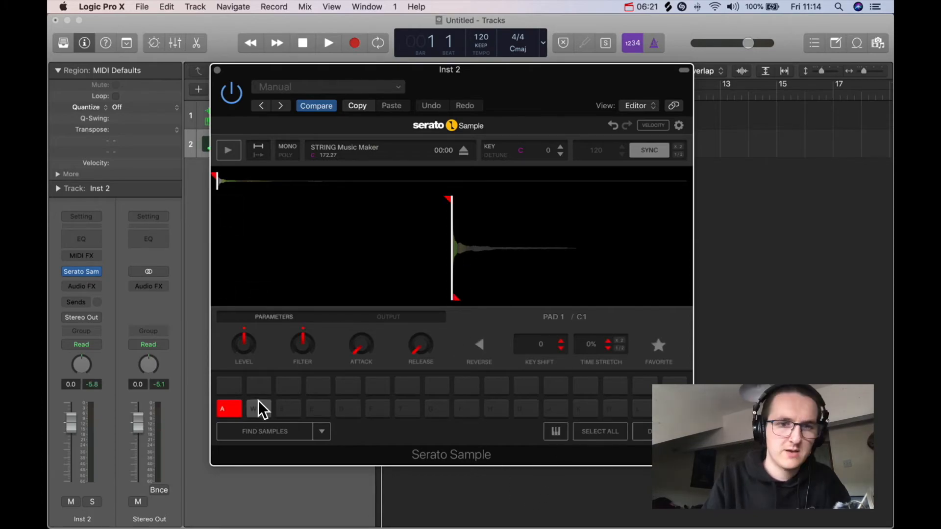
left_click(227, 410)
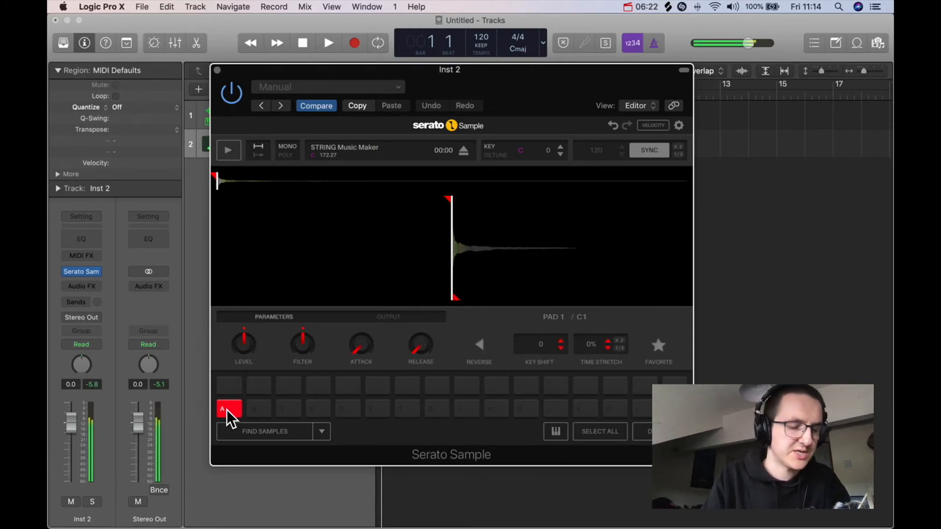
left_click(227, 410)
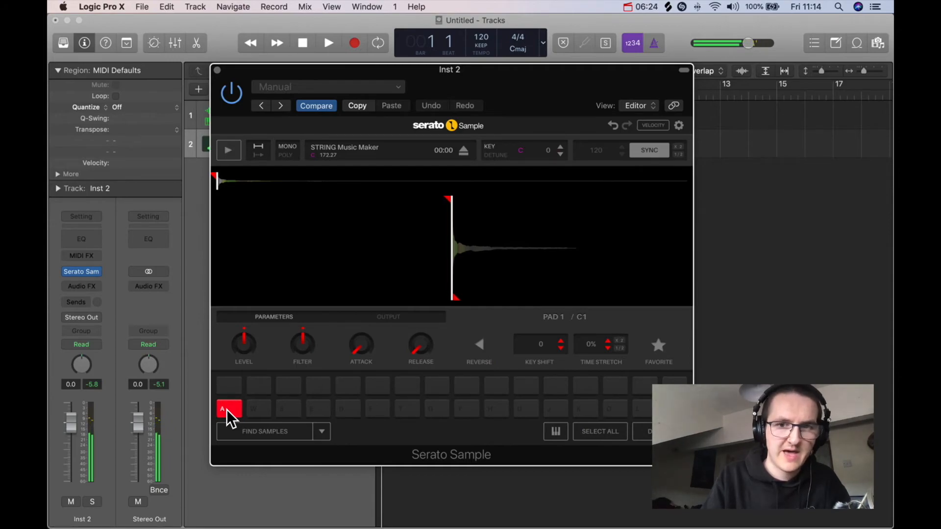
Step: Switch Serato Sample to keyboard mode for playing pad 1 chromatically and close its window
left_click(557, 435)
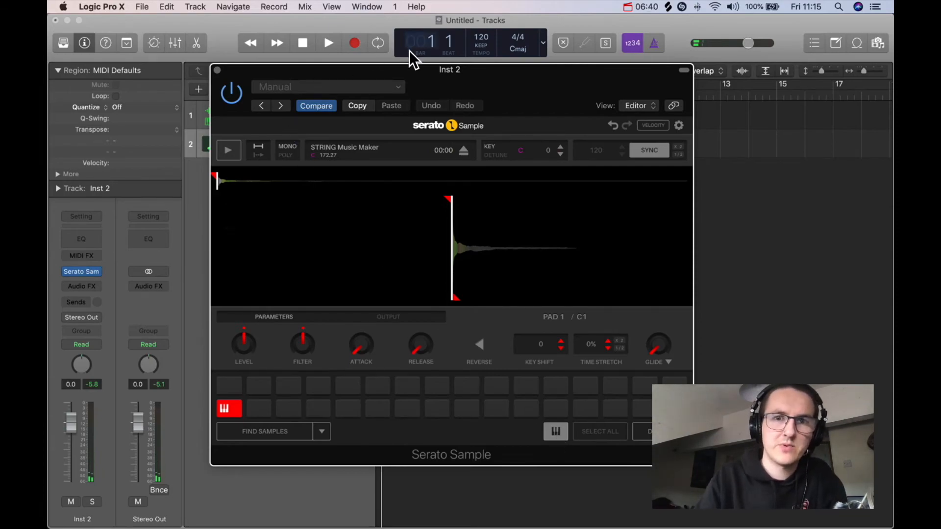
left_click_drag(533, 76, 535, 97)
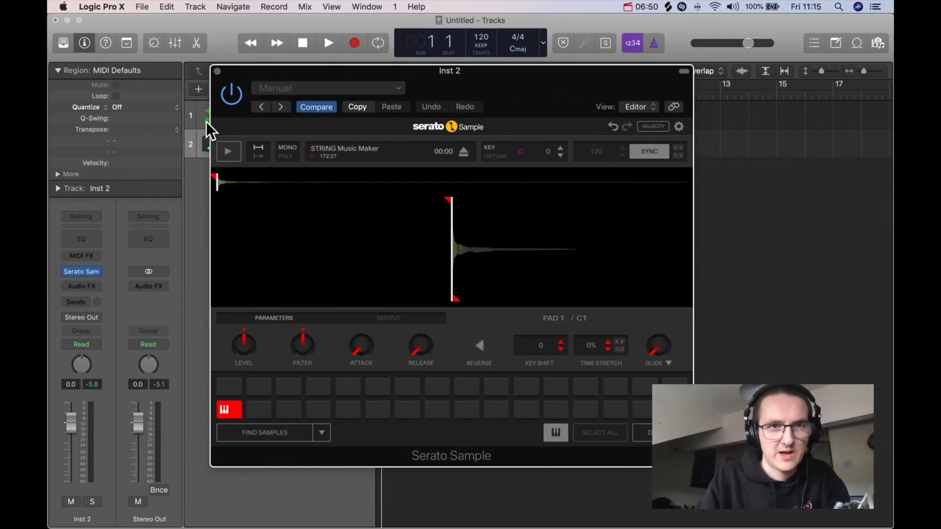
left_click(218, 72)
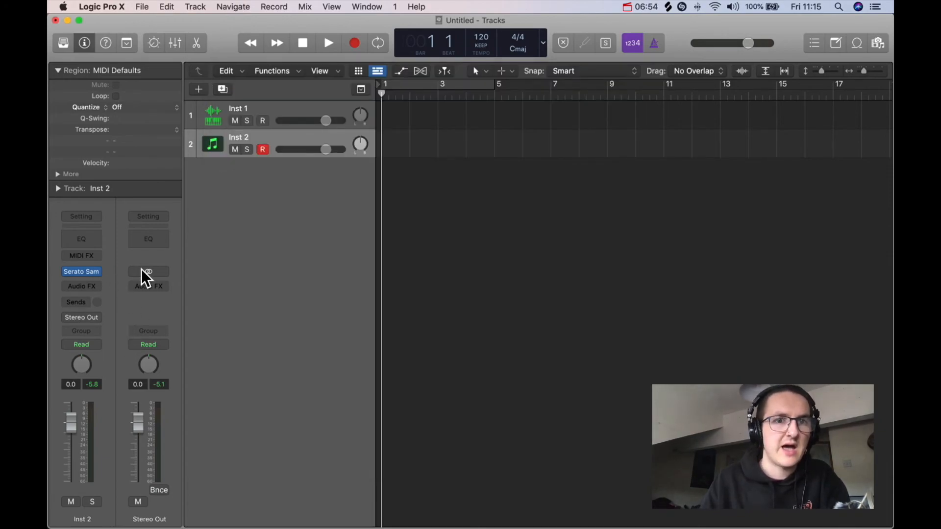